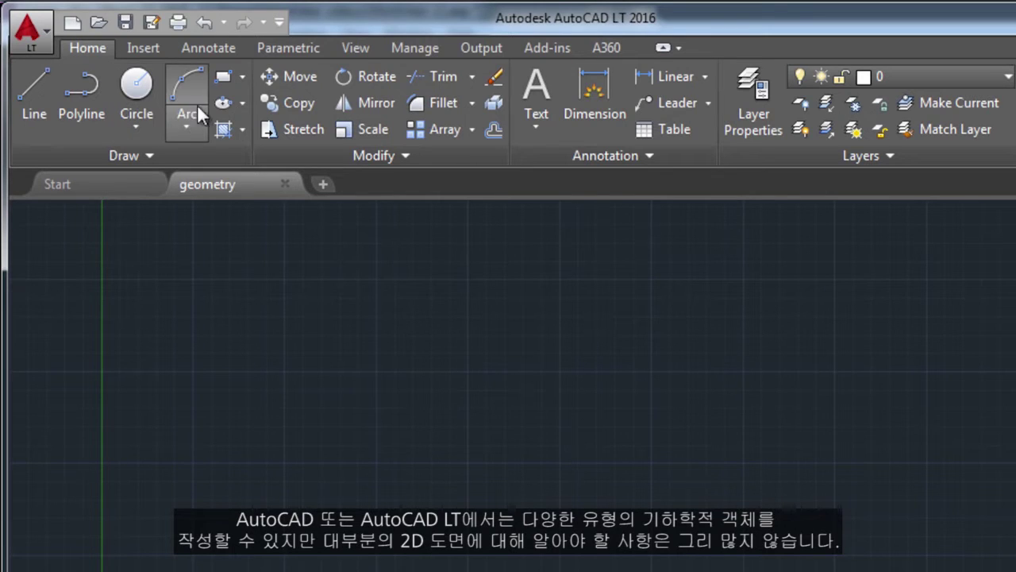
Step: Preview the rectangle, ellipse and hatch option dropdowns in the Draw panel
left_click(241, 80)
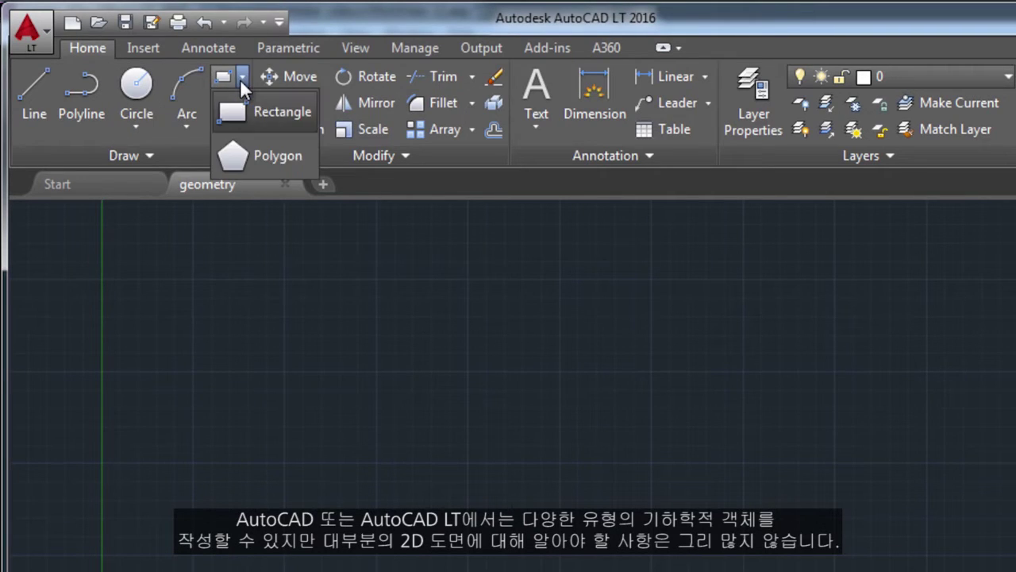
left_click(241, 79)
left_click(241, 97)
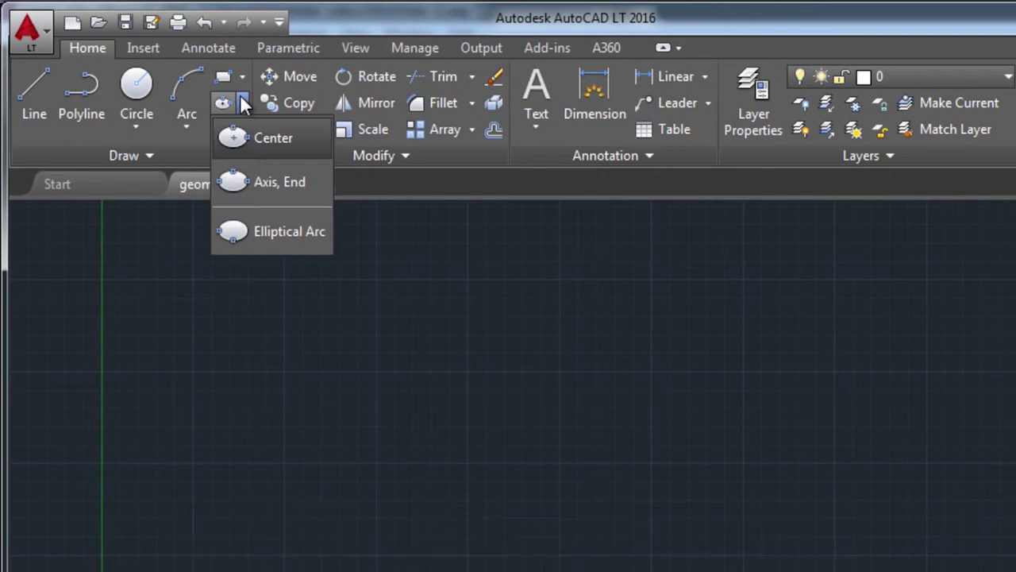
left_click(239, 123)
left_click(239, 124)
left_click(239, 124)
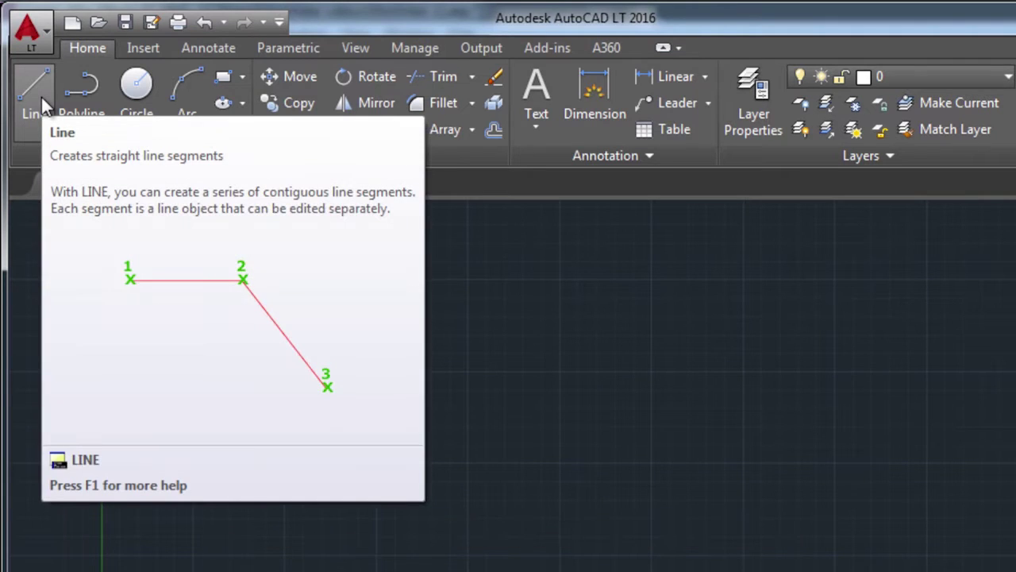
Step: Draw a single line from the origin 0,0 to the point 5,3
left_click(42, 97)
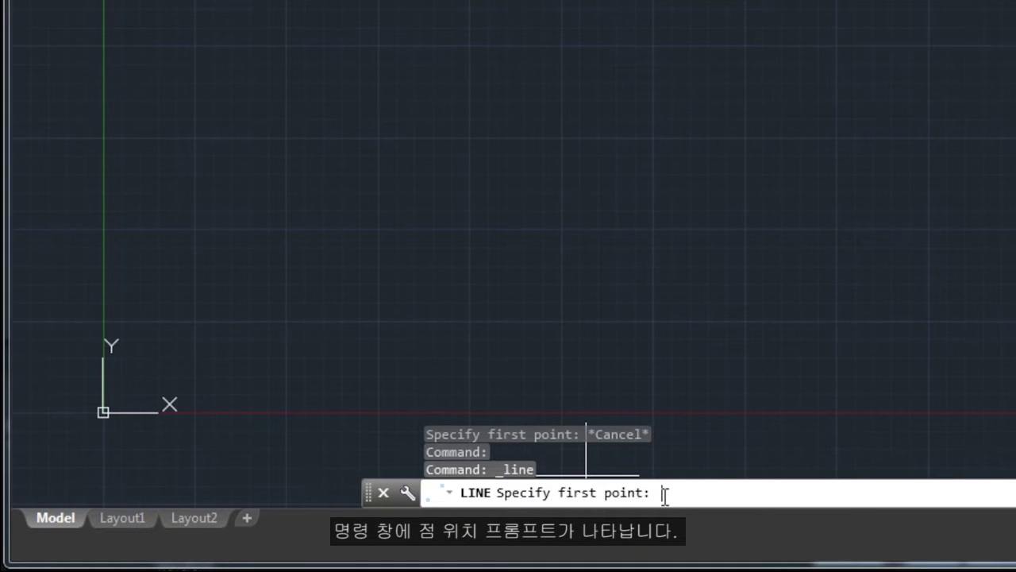
type("0,0")
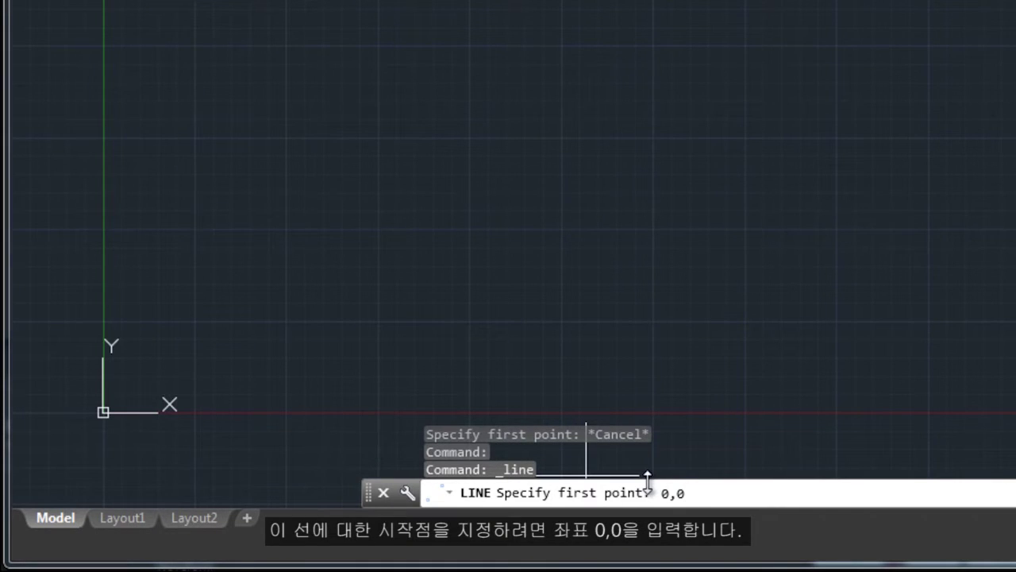
key("Return")
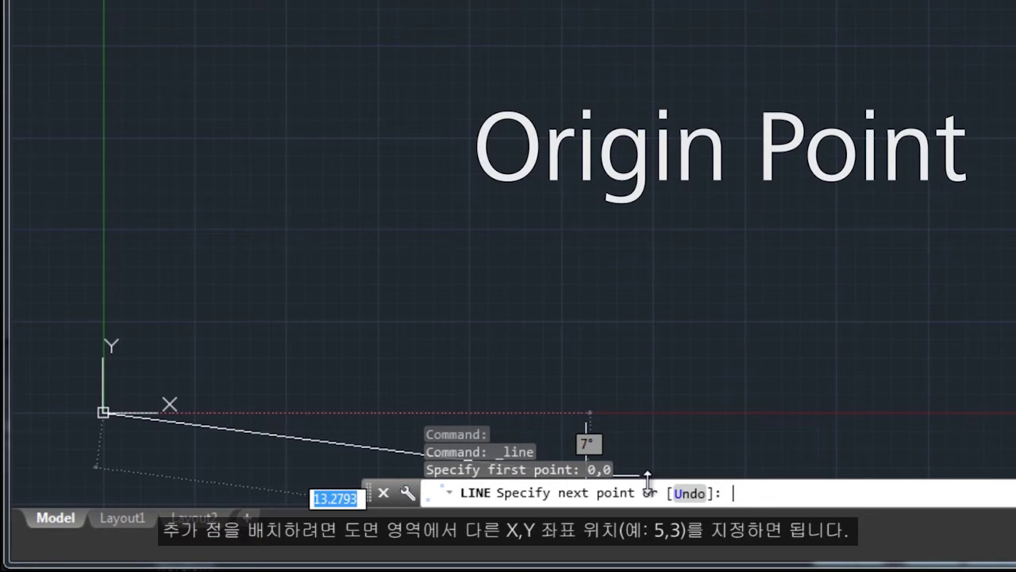
type("5")
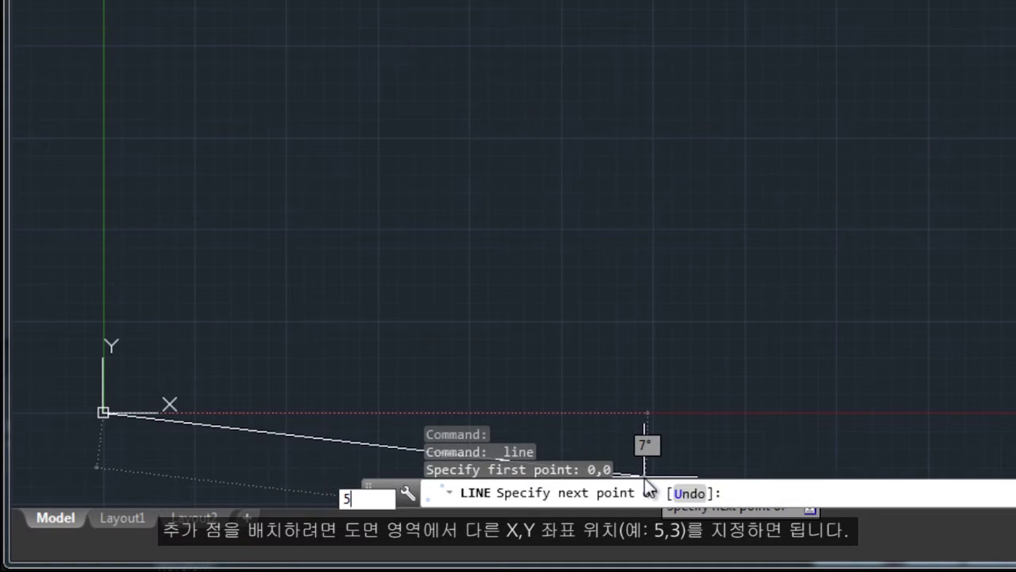
type(",")
type("3")
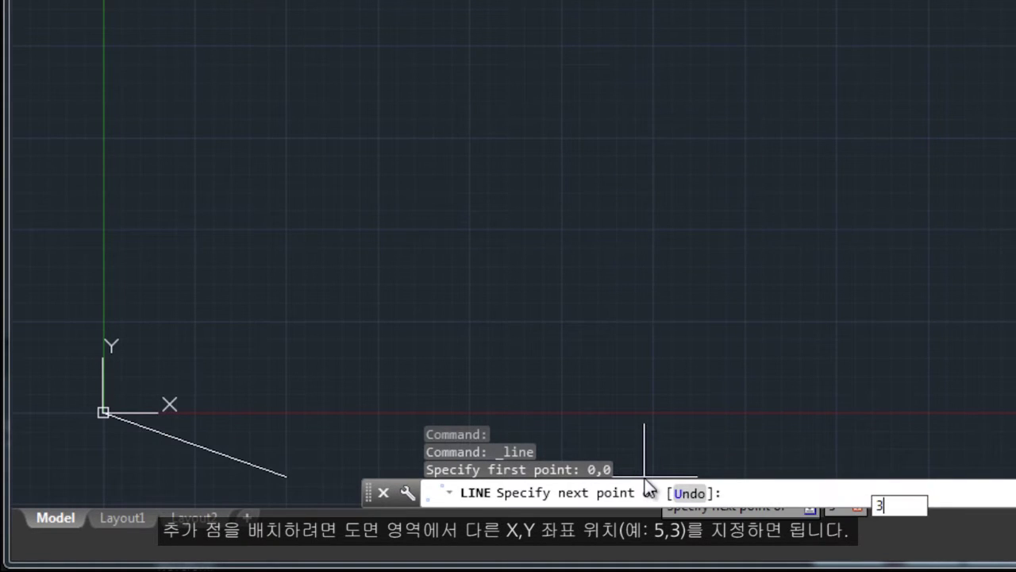
key("Return")
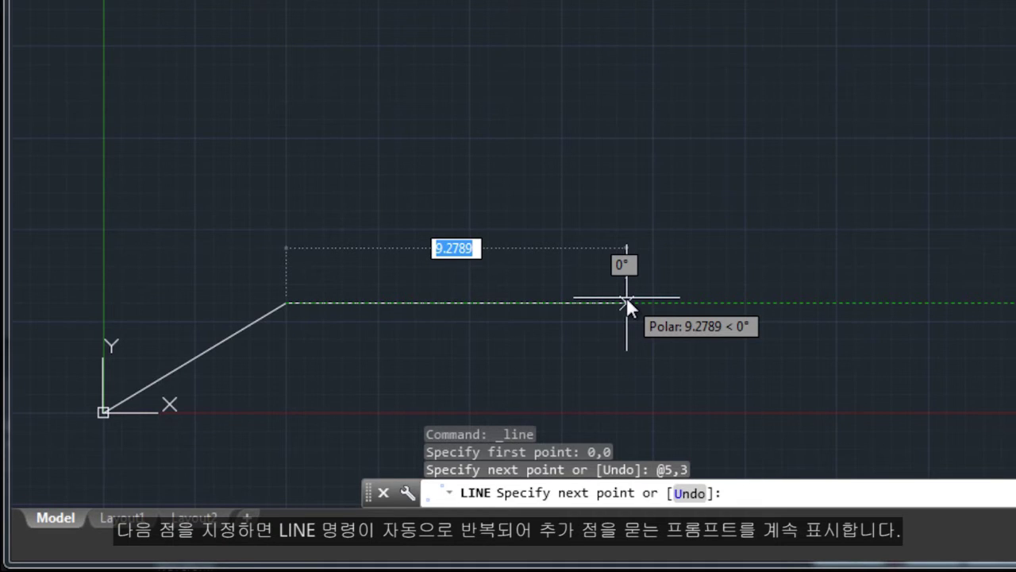
key("Return")
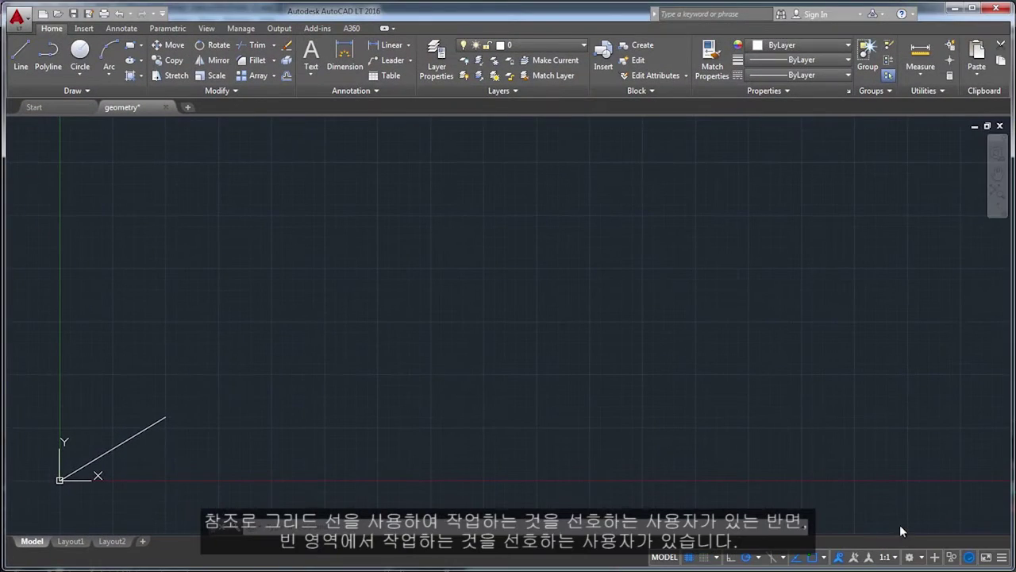
Step: Cancel the selection window, toggle the grid off, on and off with F7, then toggle grid snap
left_click(631, 349)
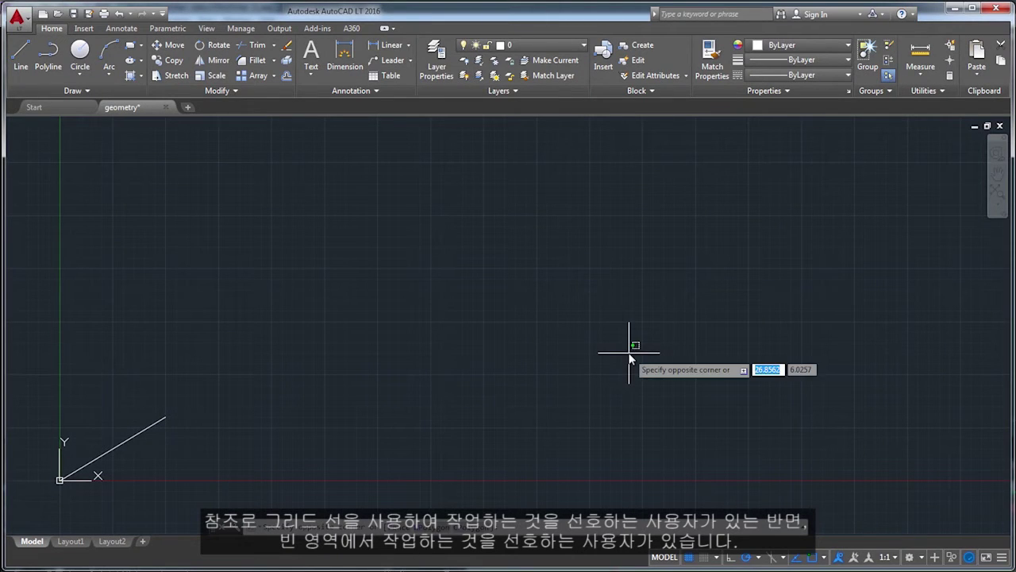
key("Escape")
key("F7")
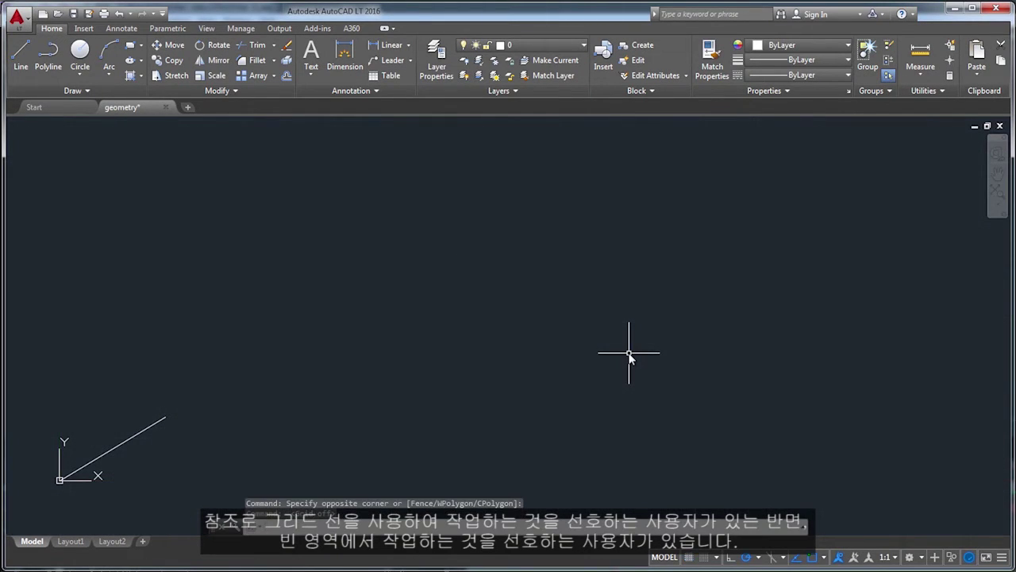
key("F7")
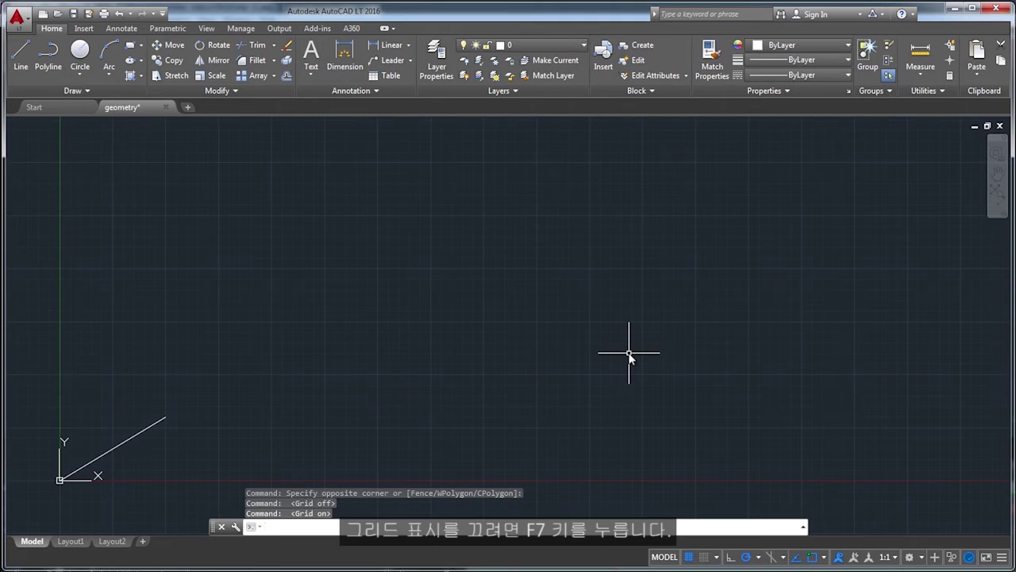
key("F7")
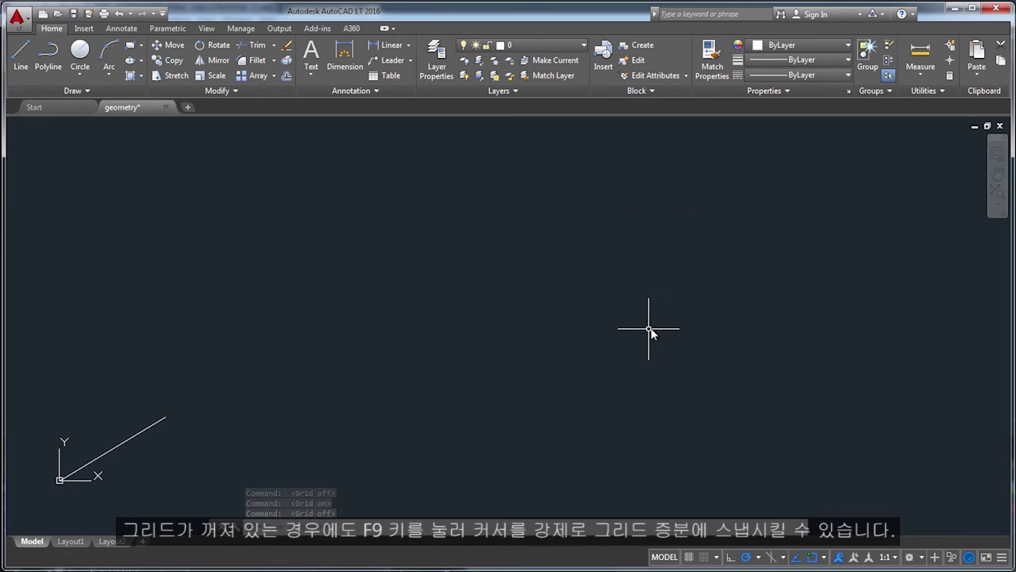
key("F9")
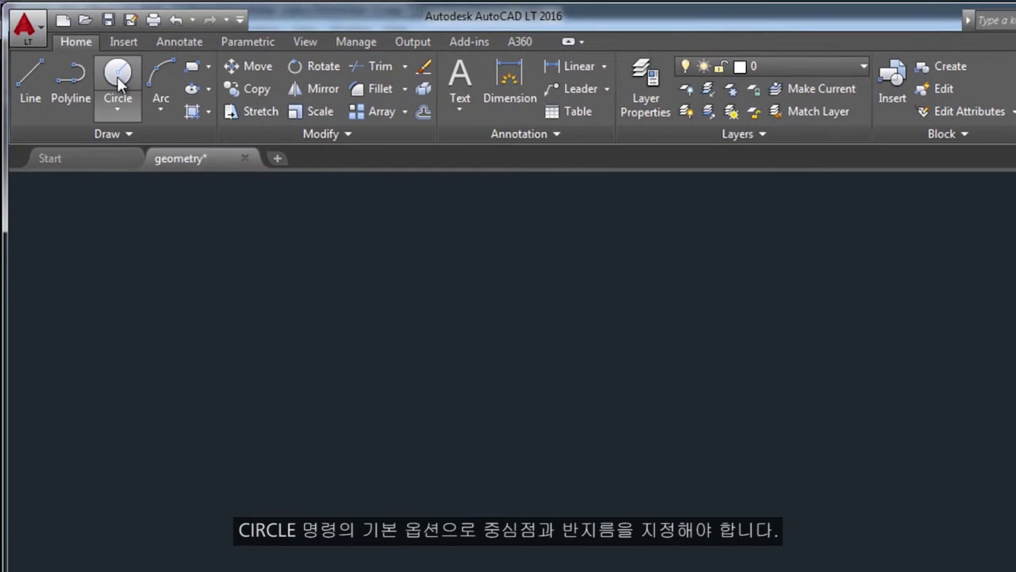
Step: Draw a center-radius circle, view the Circle dropdown's other methods, then undo the circle
left_click(118, 78)
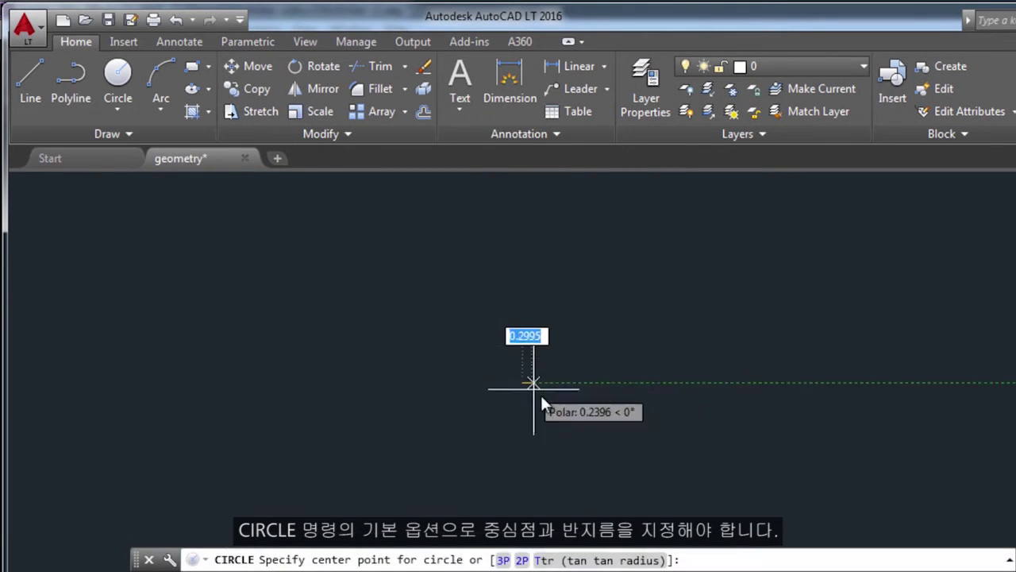
left_click(523, 382)
left_click(629, 435)
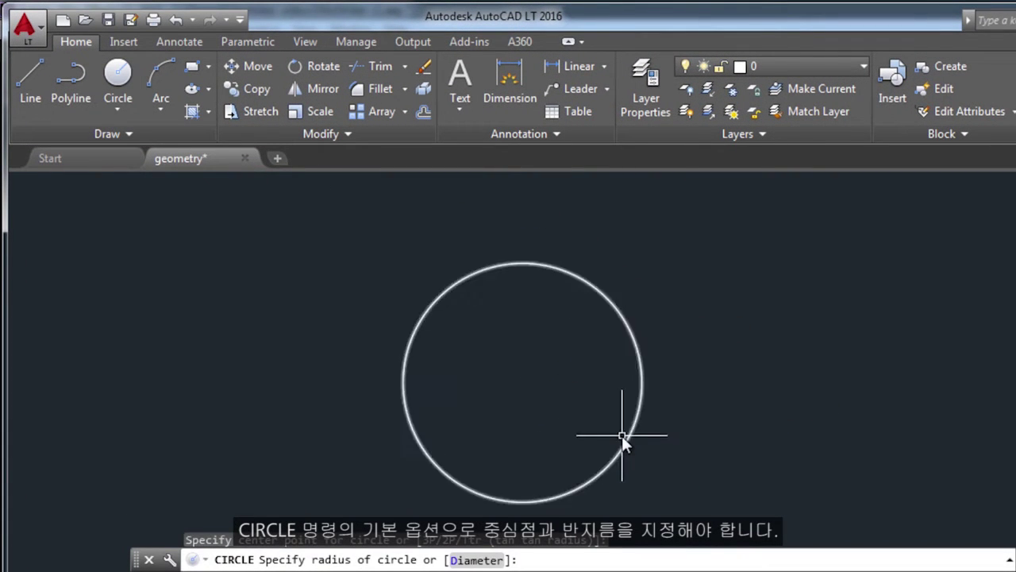
left_click(125, 107)
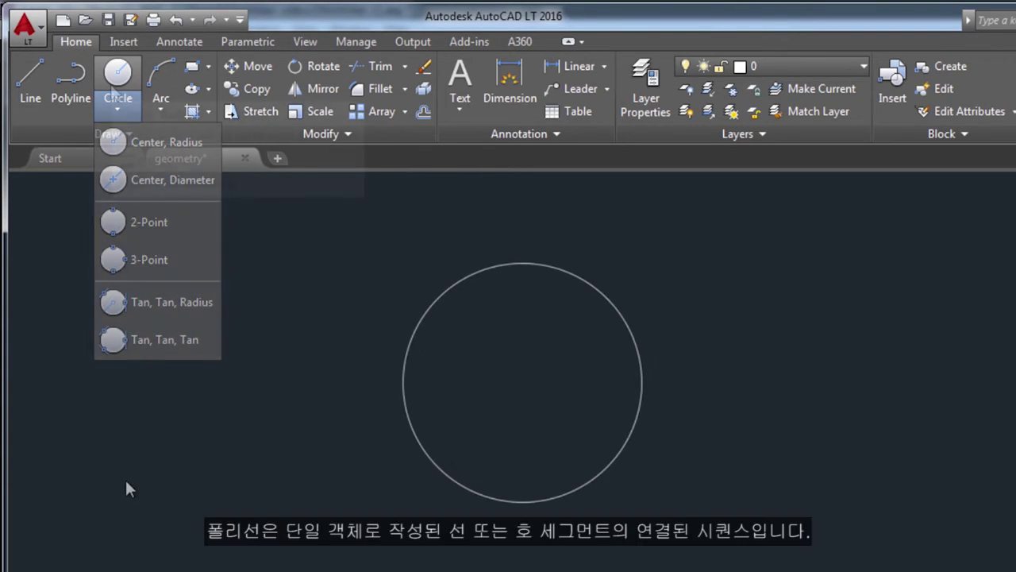
key("ctrl+z")
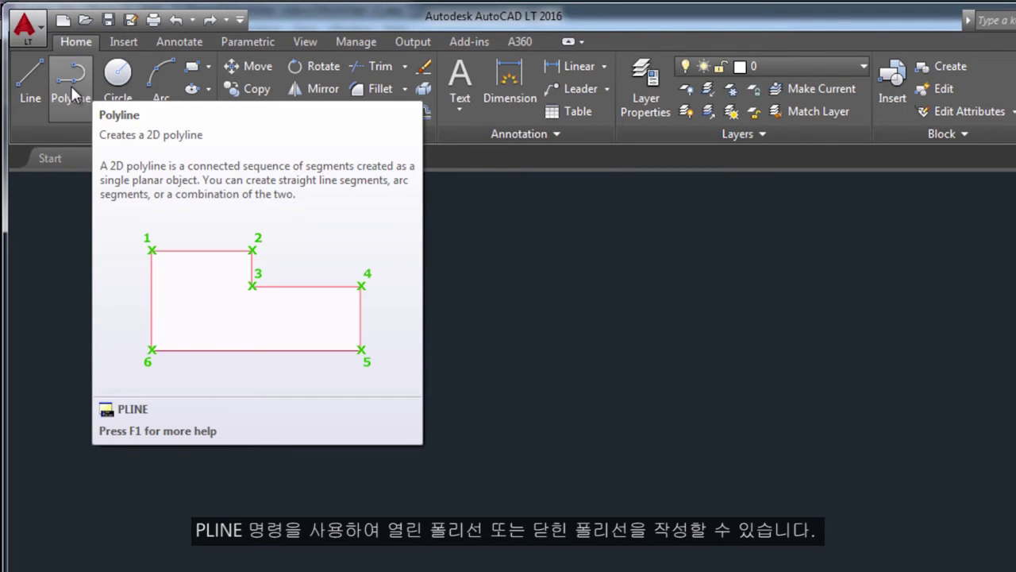
Step: With the grid on, draw a polyline: a horizontal segment, then a 0.5-width downward segment forming a filled triangle
left_click(71, 89)
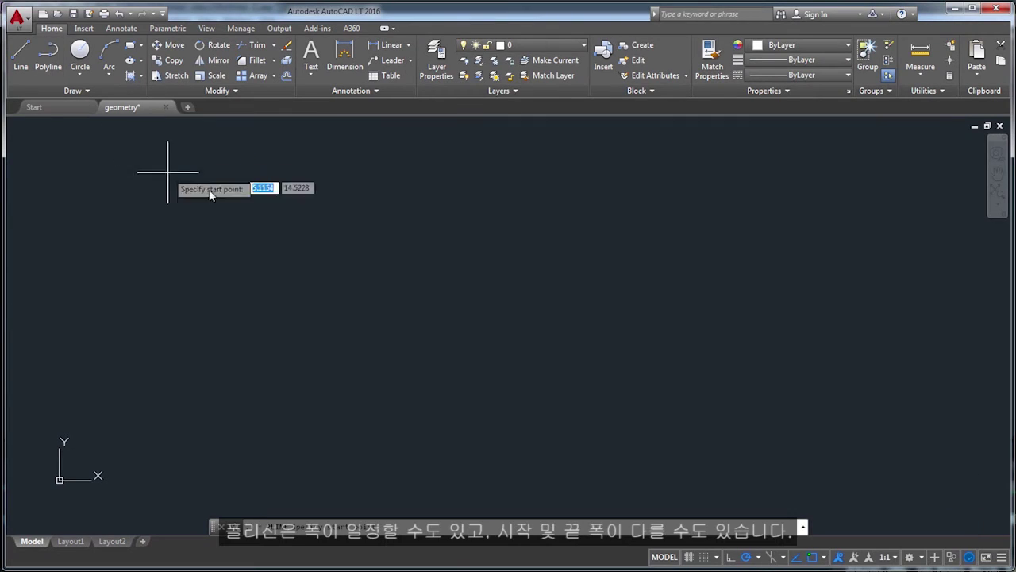
key("F7")
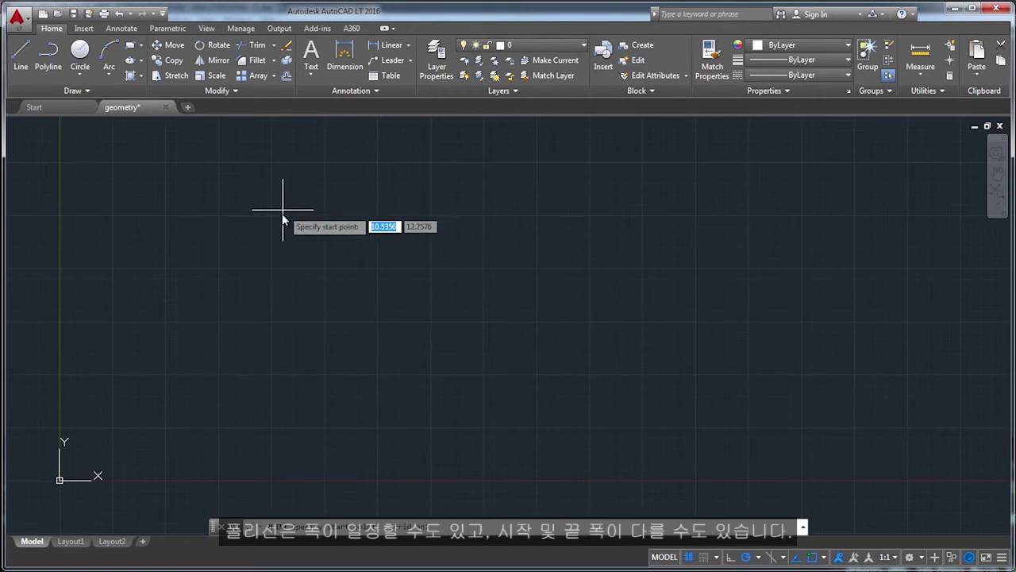
left_click(272, 215)
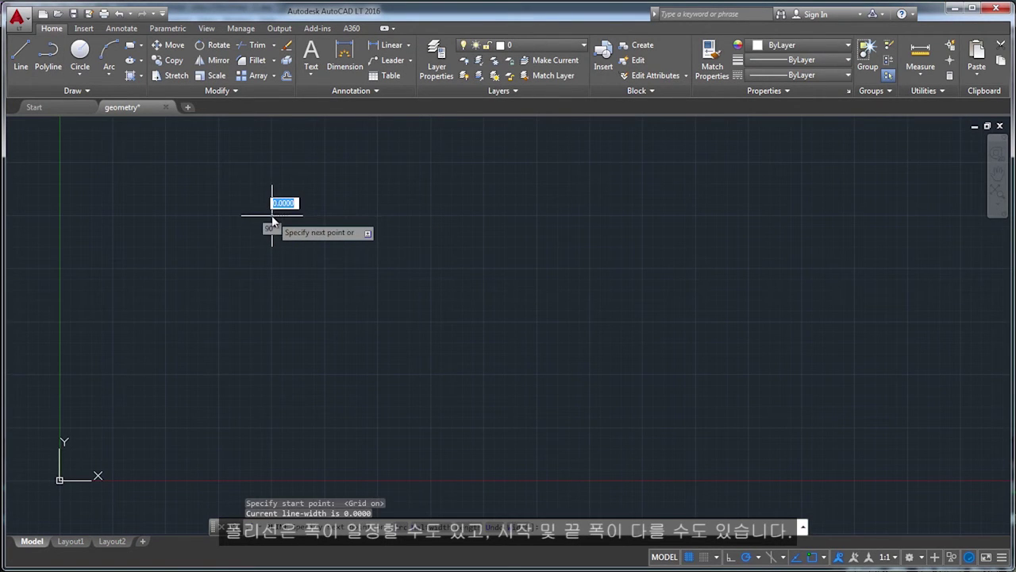
left_click(484, 216)
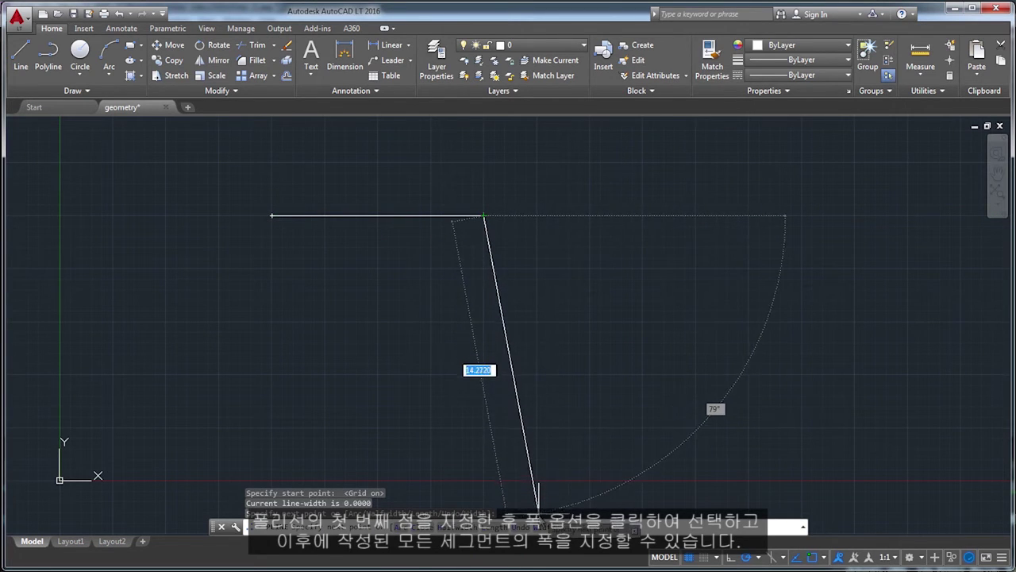
left_click(539, 512)
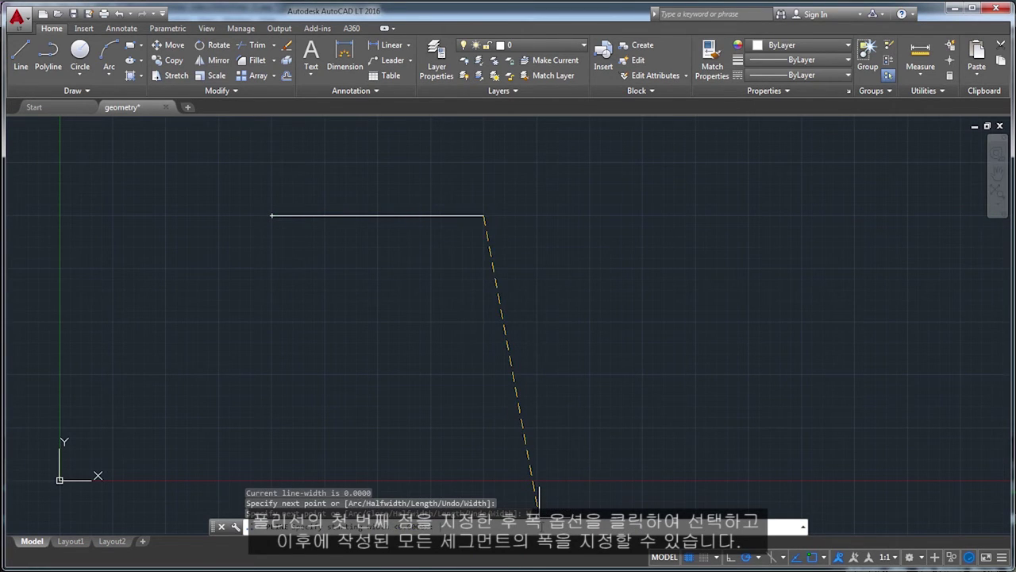
type("0.5")
key("Return")
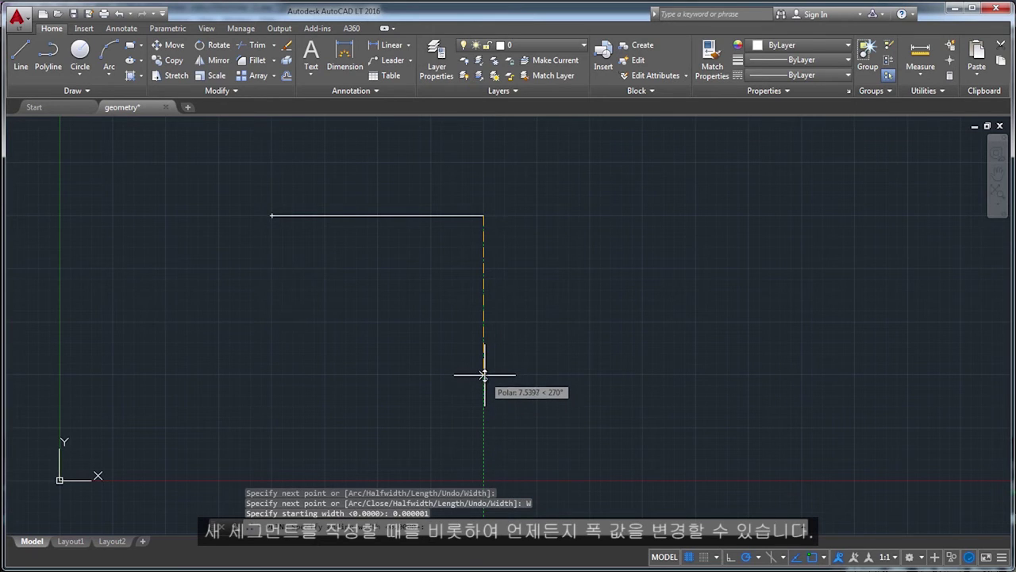
key("Return")
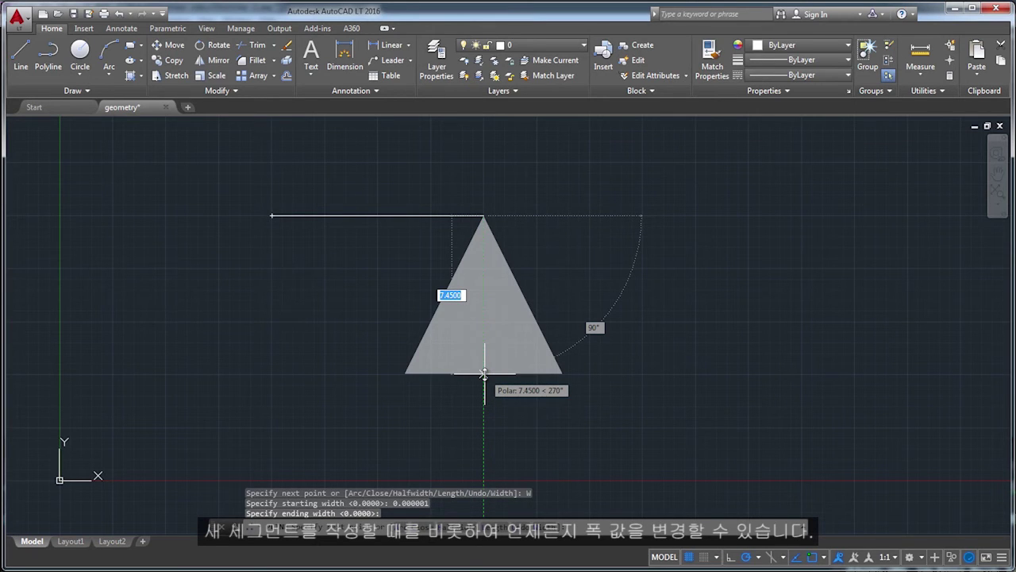
left_click(484, 373)
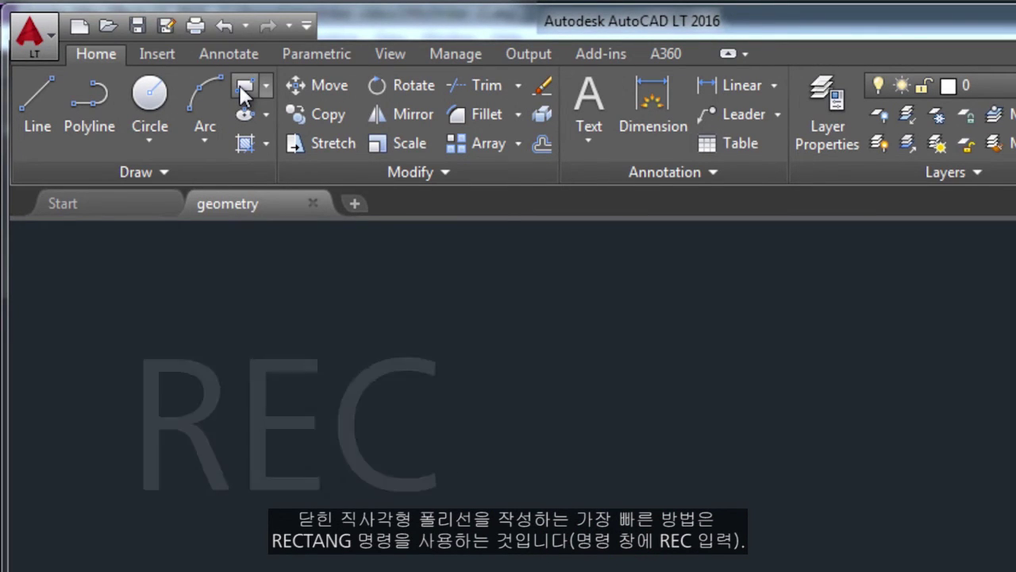
Step: Draw a wide rectangle from a first corner to an opposite lower-right corner
left_click(239, 85)
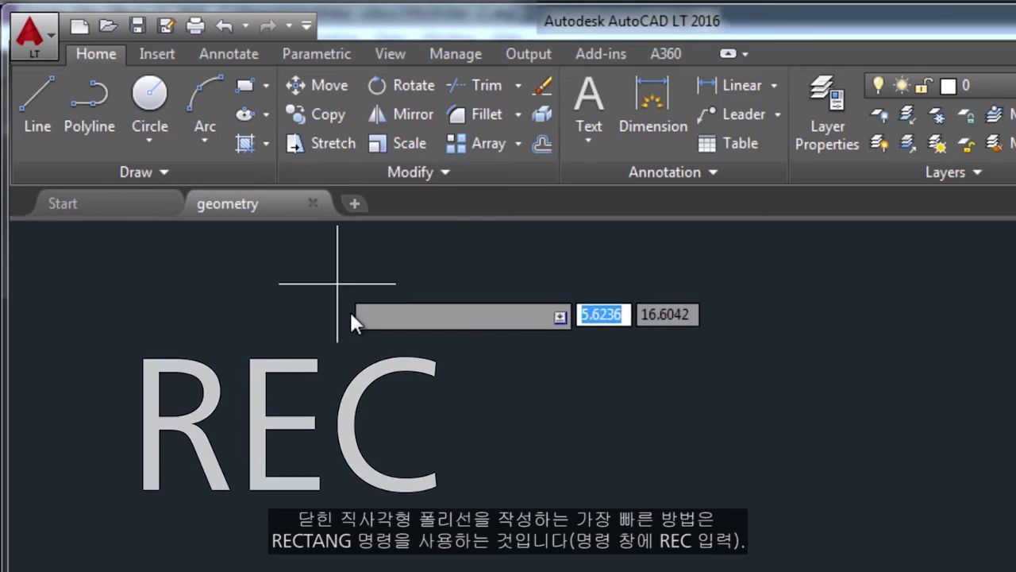
left_click(387, 353)
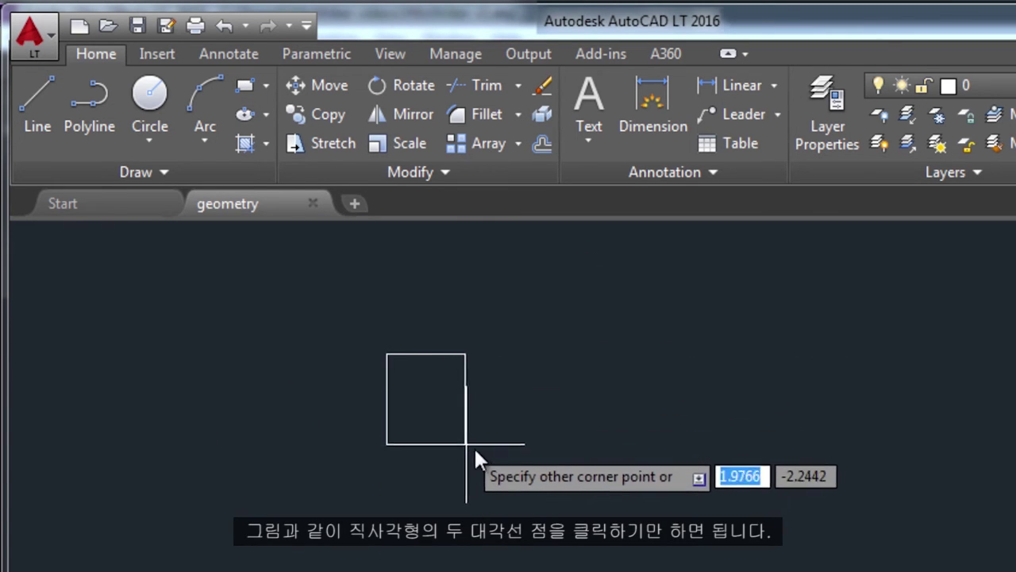
left_click(714, 493)
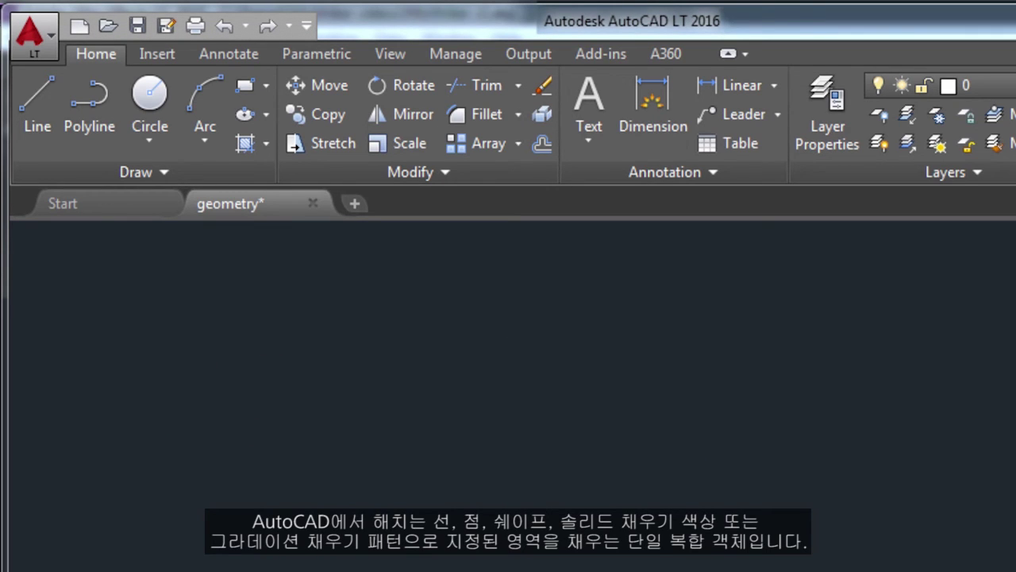
Step: Hatch the rightmost square in the row by picking a point inside it
left_click(265, 145)
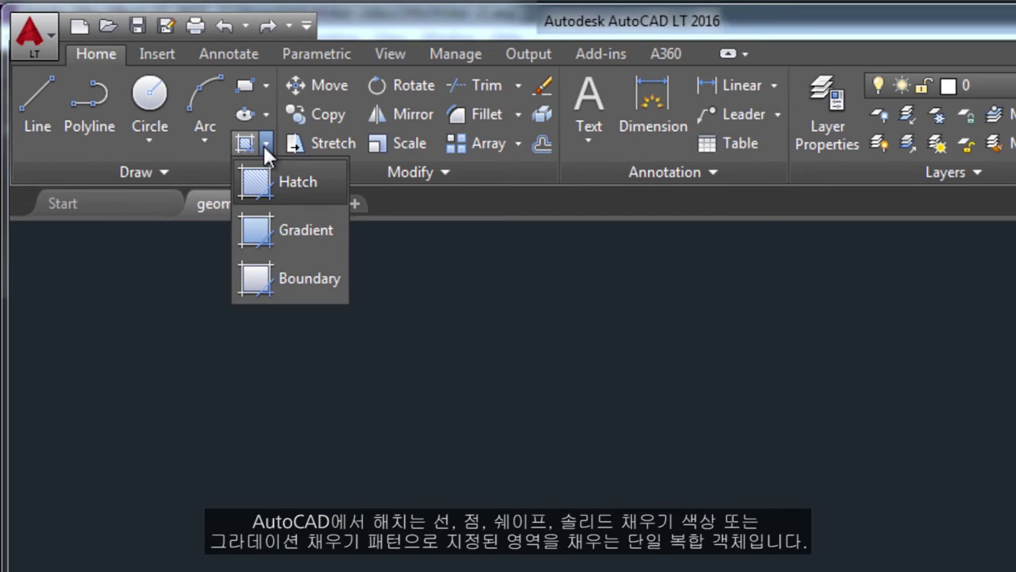
left_click(243, 146)
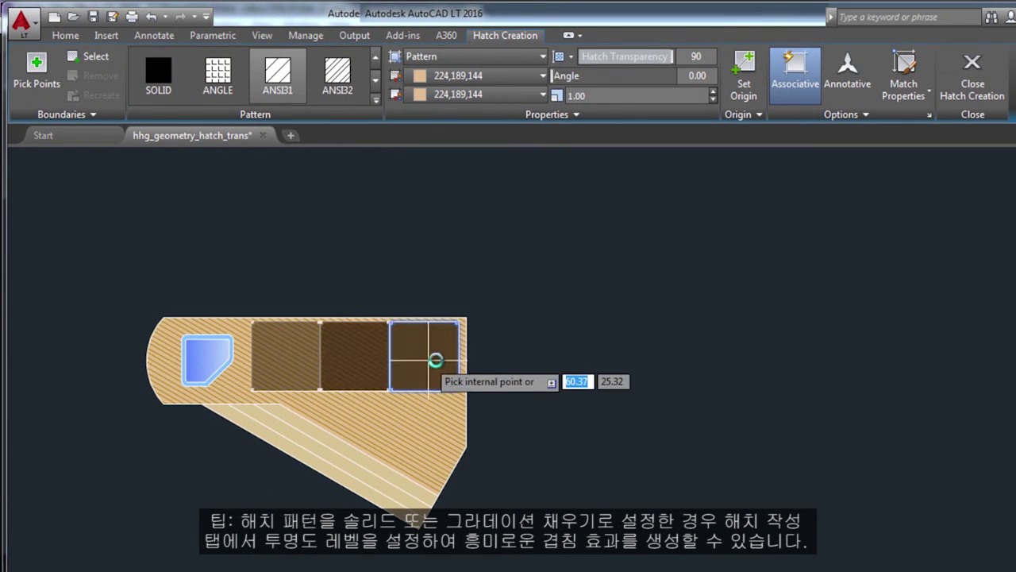
left_click(427, 357)
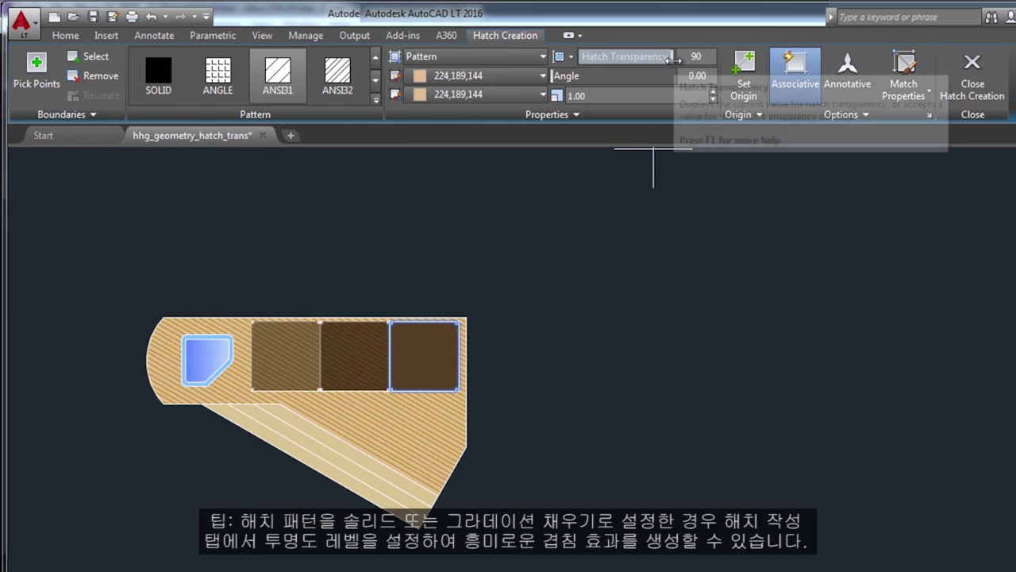